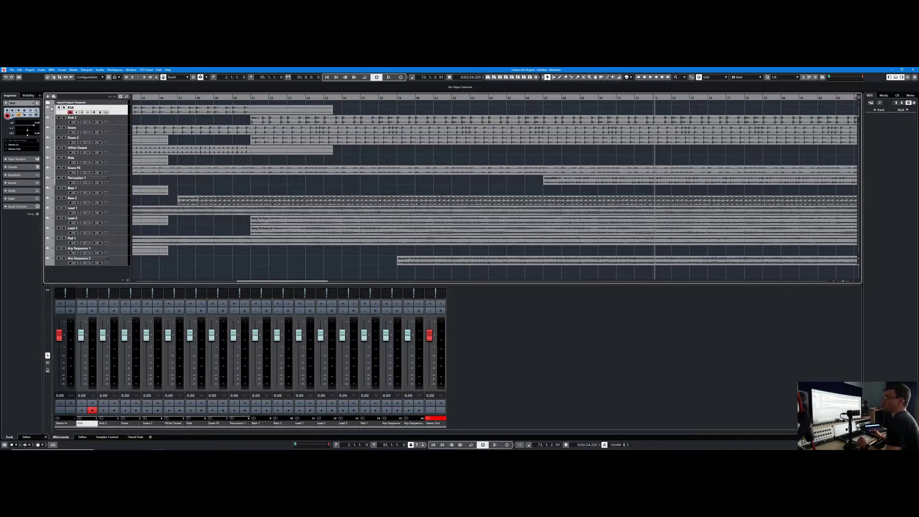
Try red on the Kick track from the track list and the toolbar, resetting it each time.
click(51, 109)
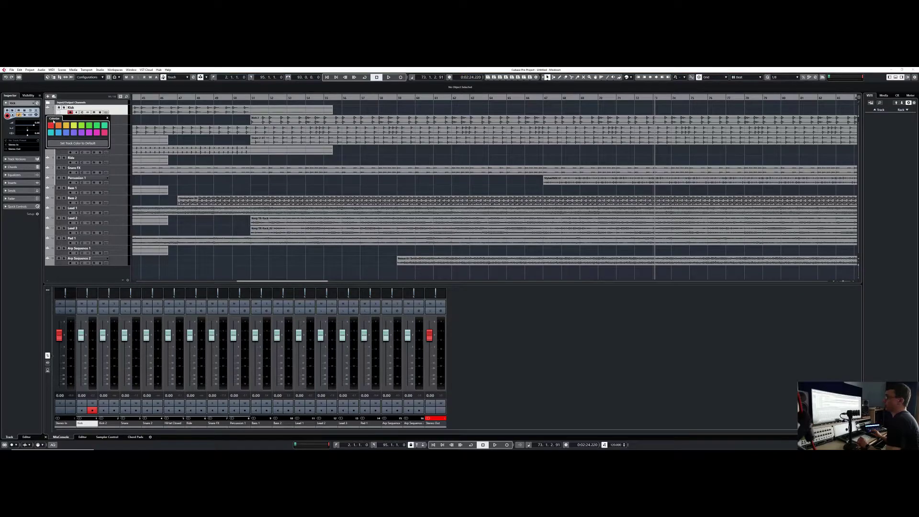
click(51, 125)
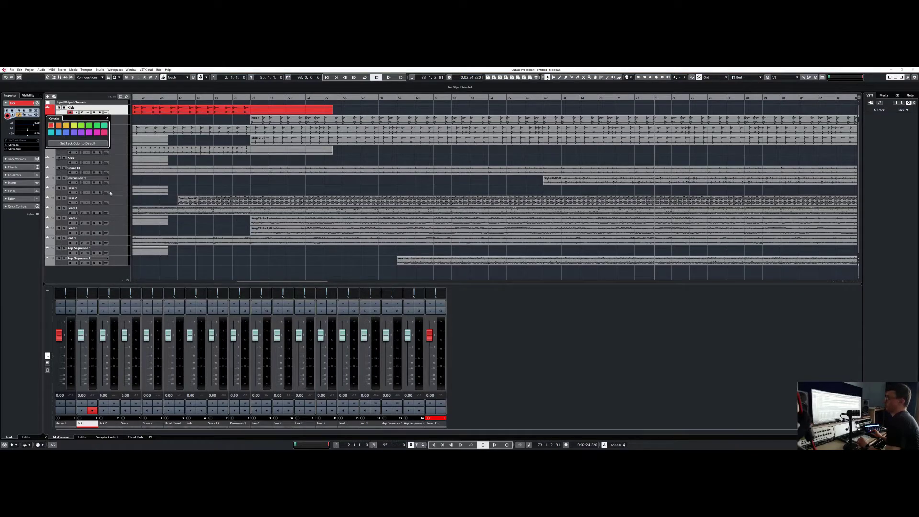
click(78, 143)
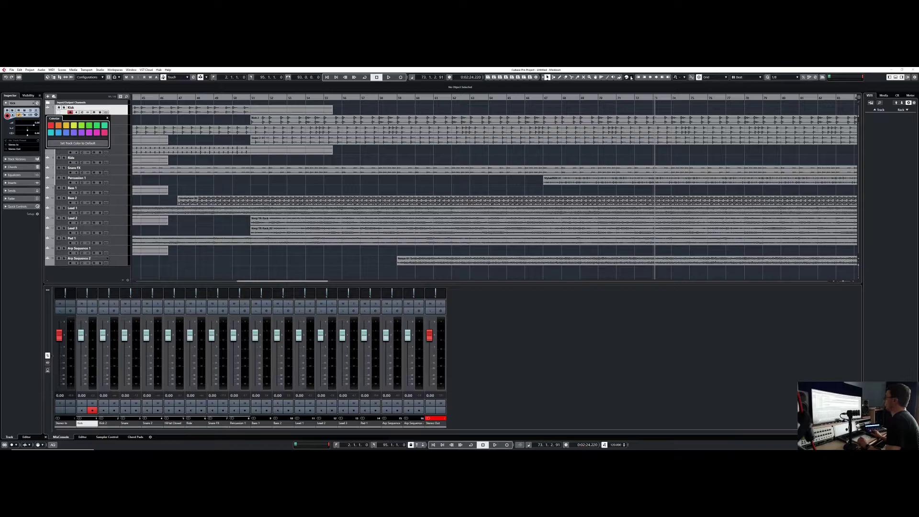
click(632, 77)
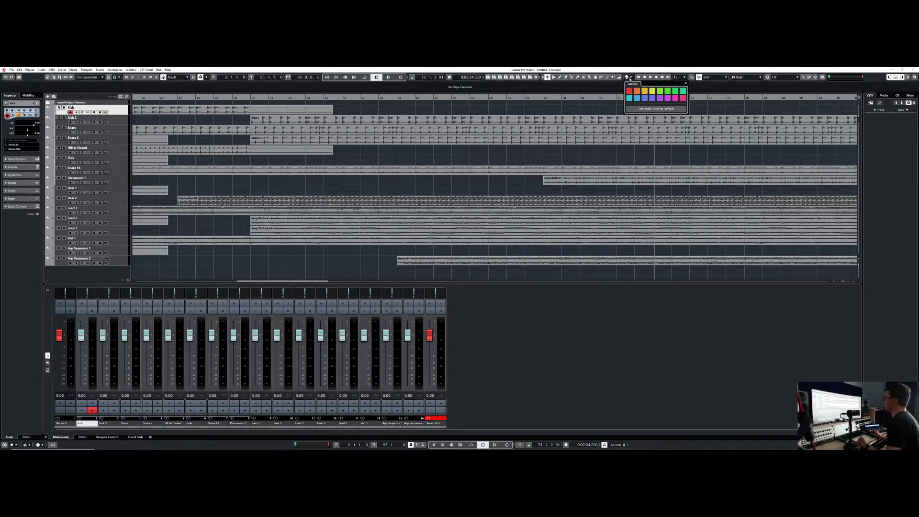
click(630, 91)
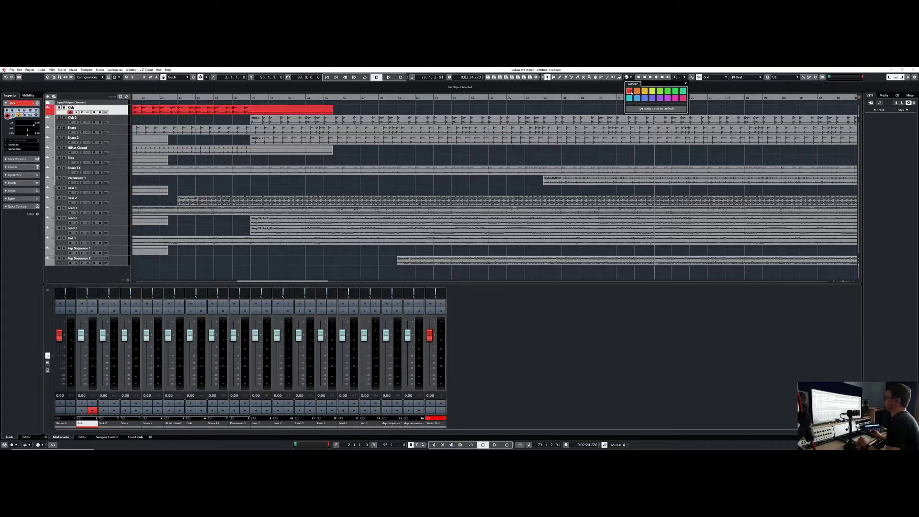
click(656, 108)
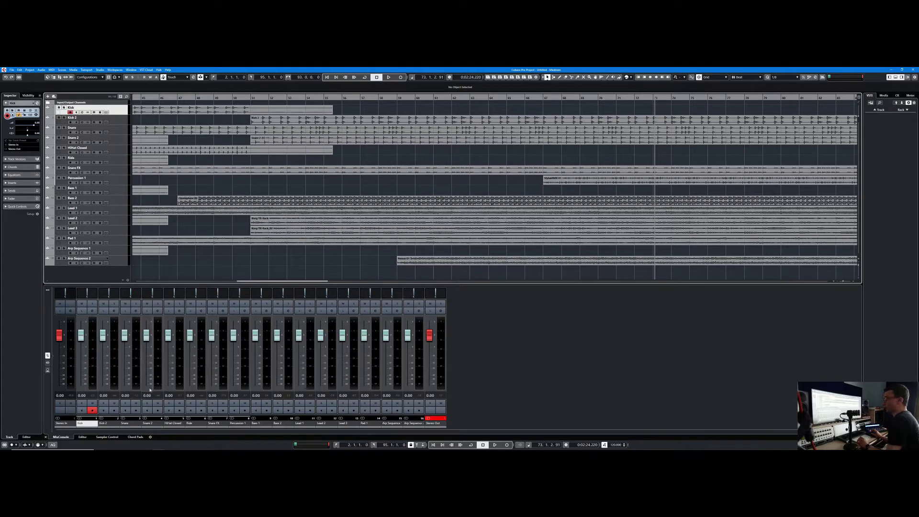
Colour the Kick channel red in the mix console, then restore its default colour.
click(97, 425)
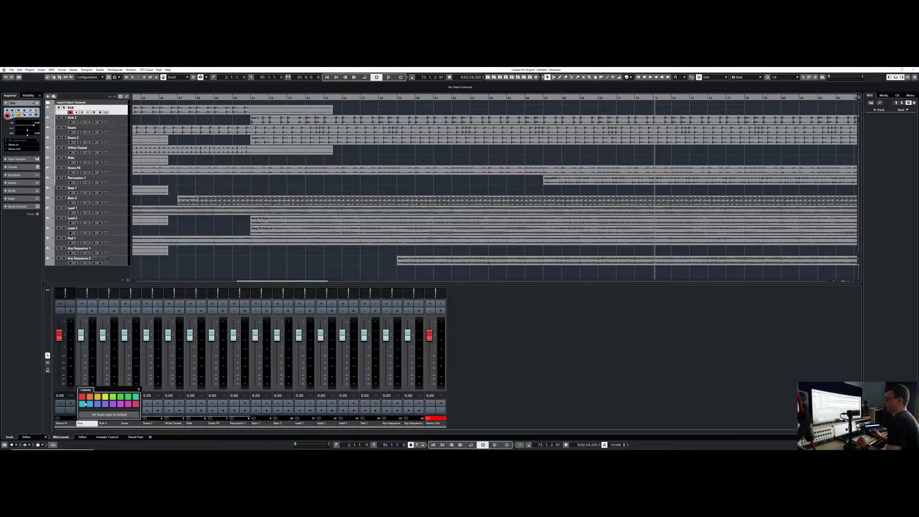
click(82, 397)
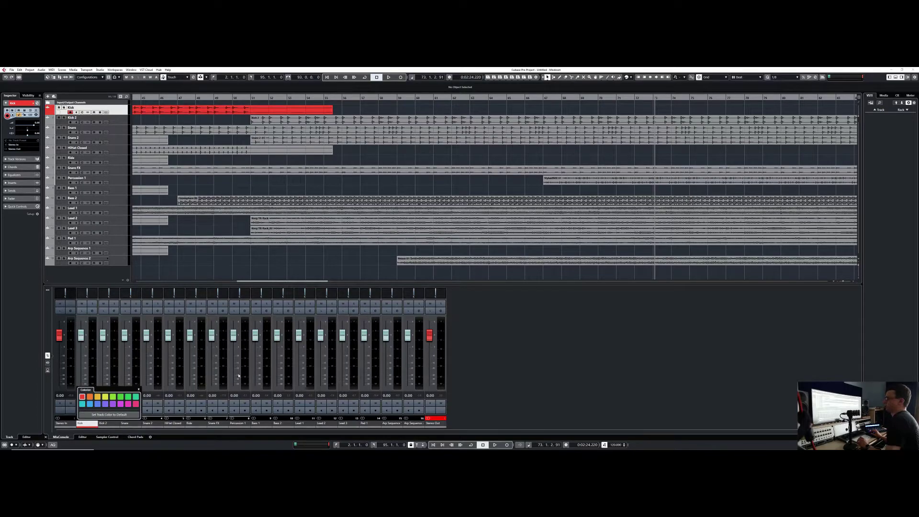
click(122, 416)
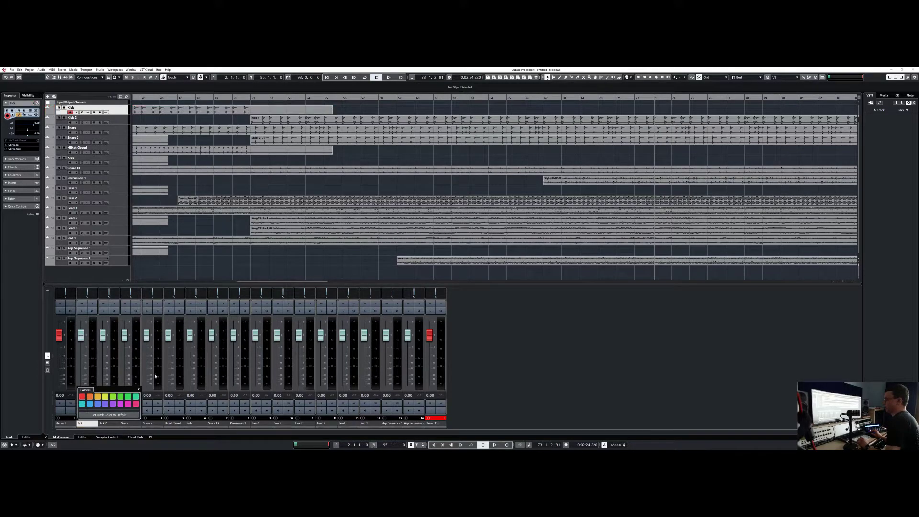
click(124, 114)
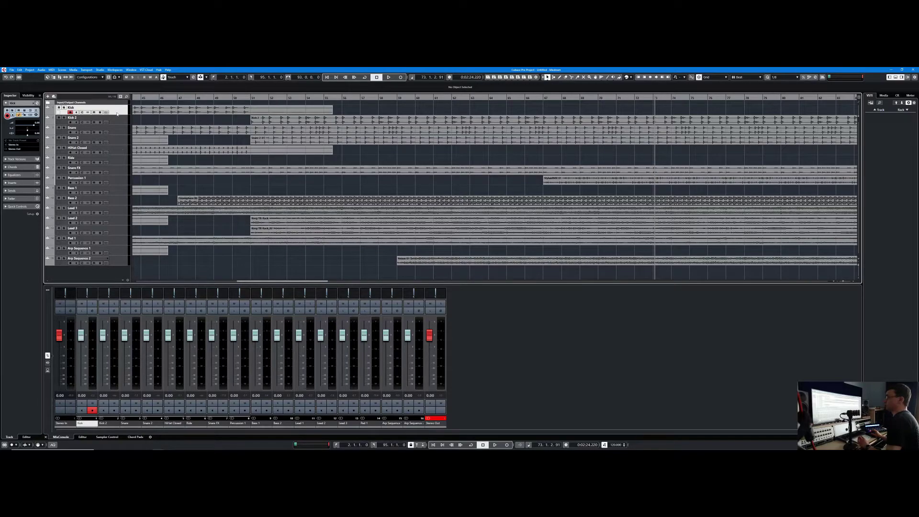
Colour the eight drum tracks, Kick through Percussion 1, red, then select Bass 1.
shift+click(123, 183)
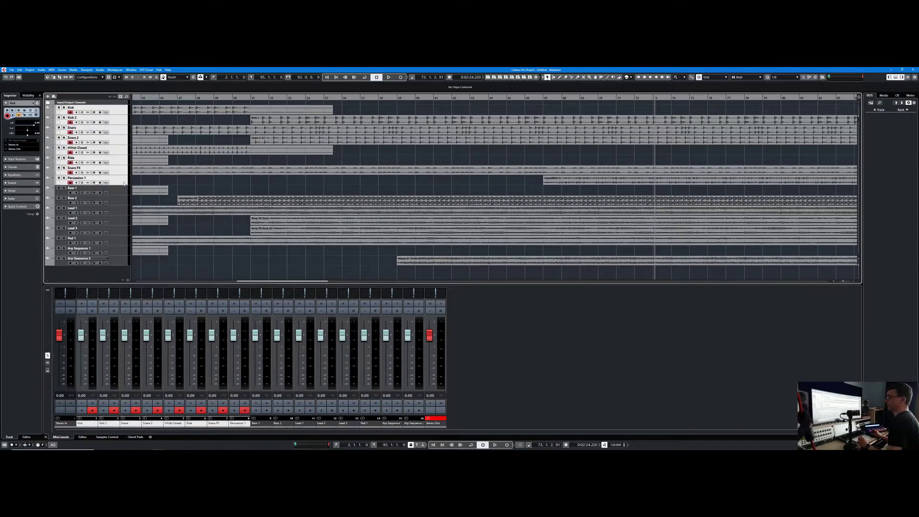
click(631, 78)
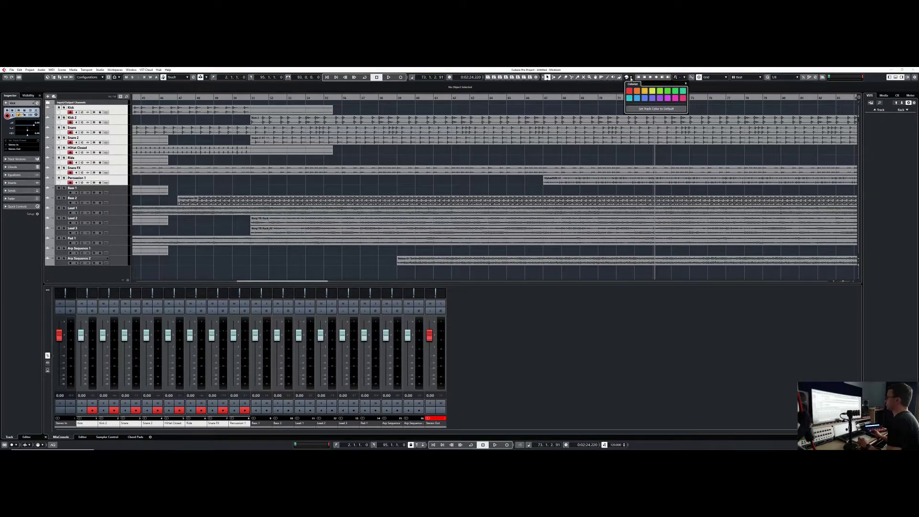
click(630, 91)
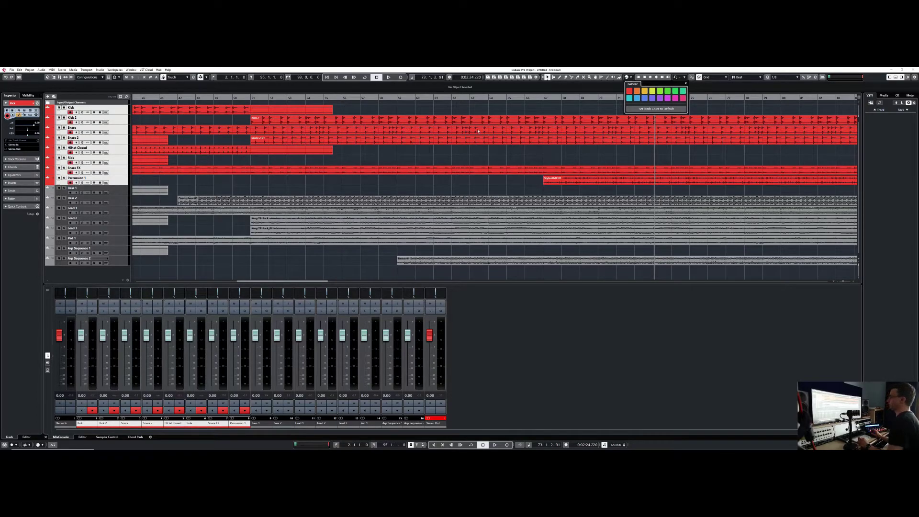
click(124, 192)
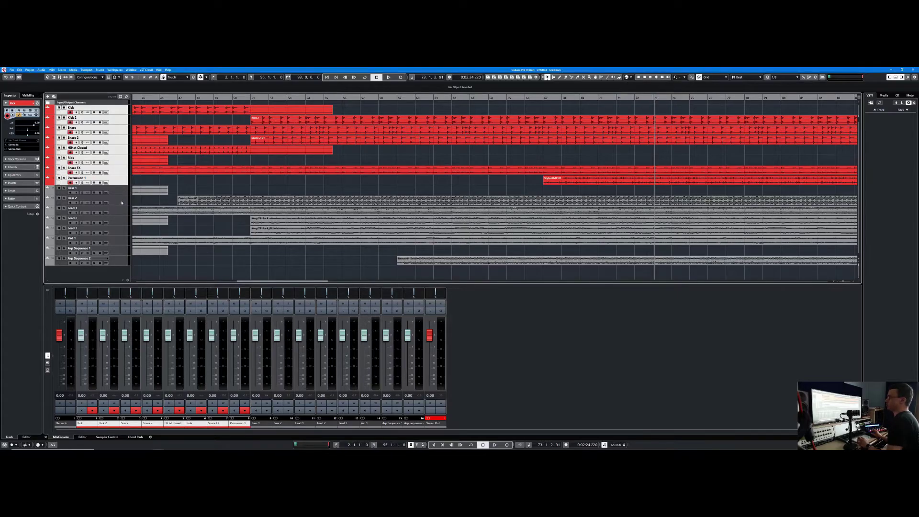
click(122, 191)
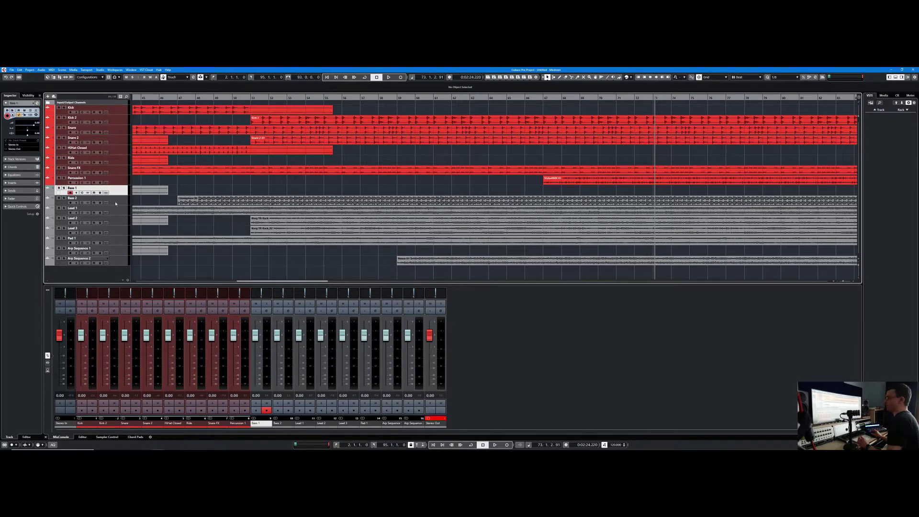
Colour the Bass 1 track orange from the track list colour palette.
ctrl+click(115, 203)
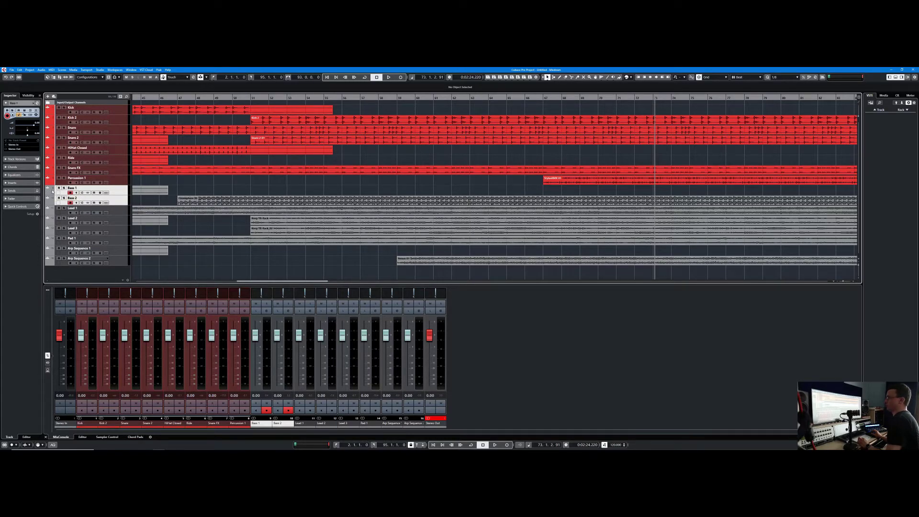
click(51, 191)
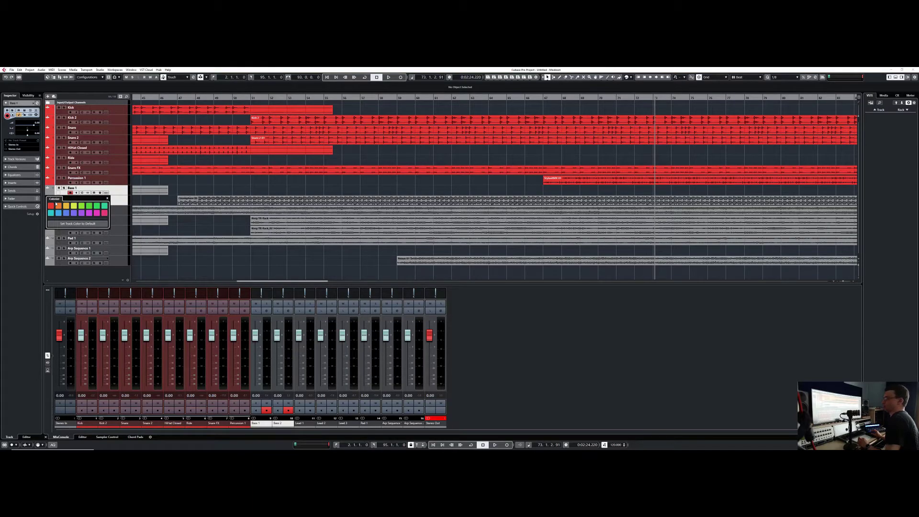
click(58, 205)
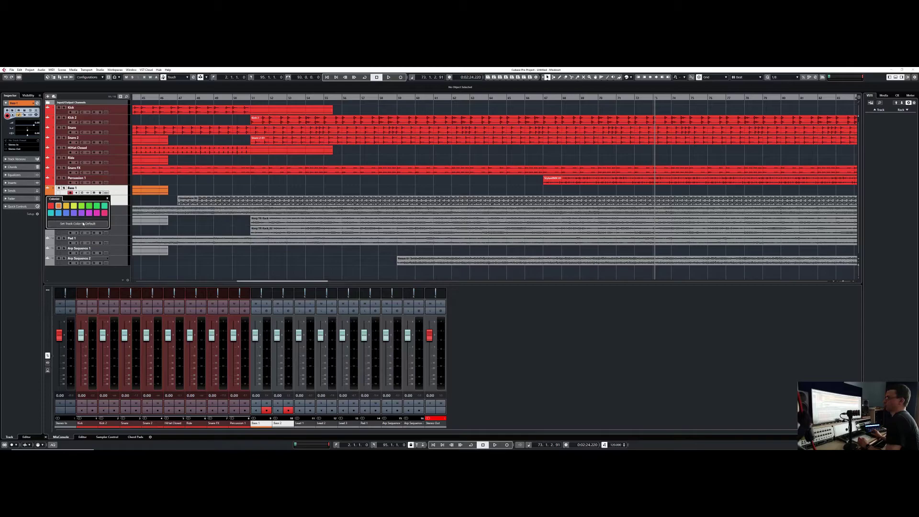
Select Bass 1 and Bass 2 together in the track list.
click(115, 194)
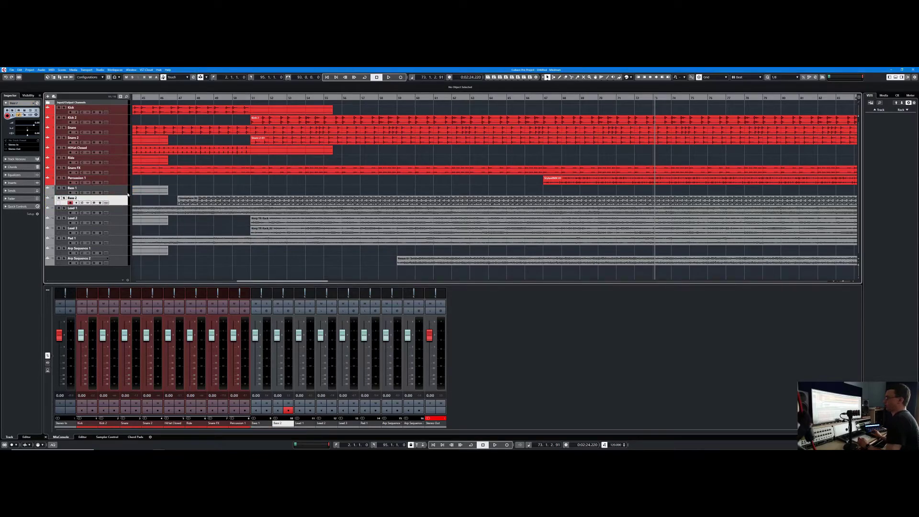
click(118, 194)
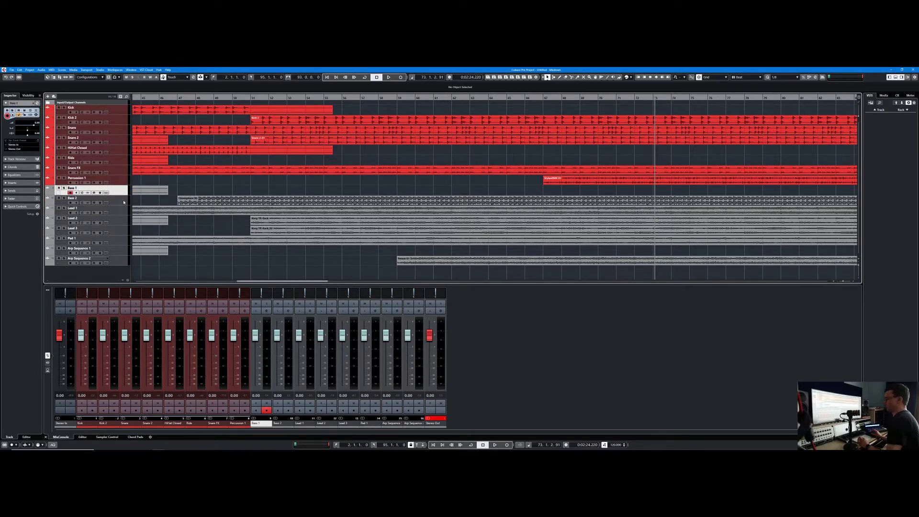
ctrl+click(120, 201)
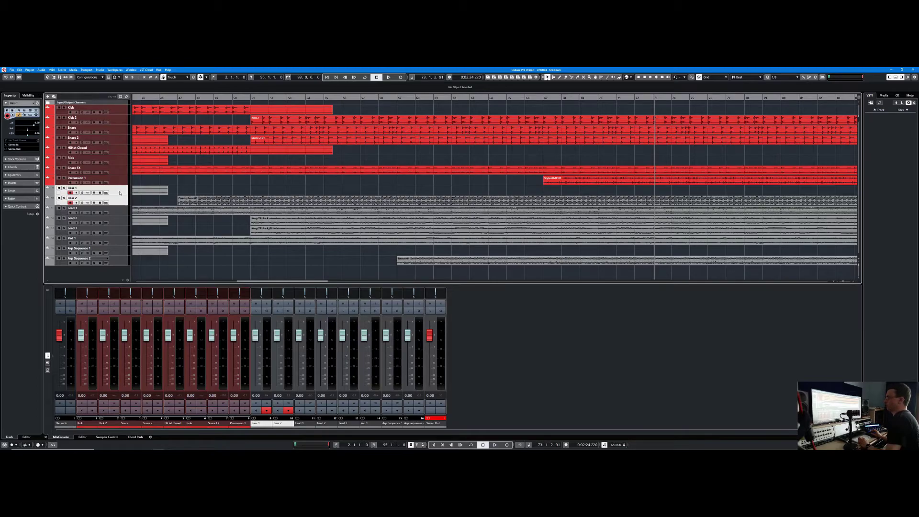
Colour both selected bass tracks orange with the toolbar Colorize palette.
click(631, 78)
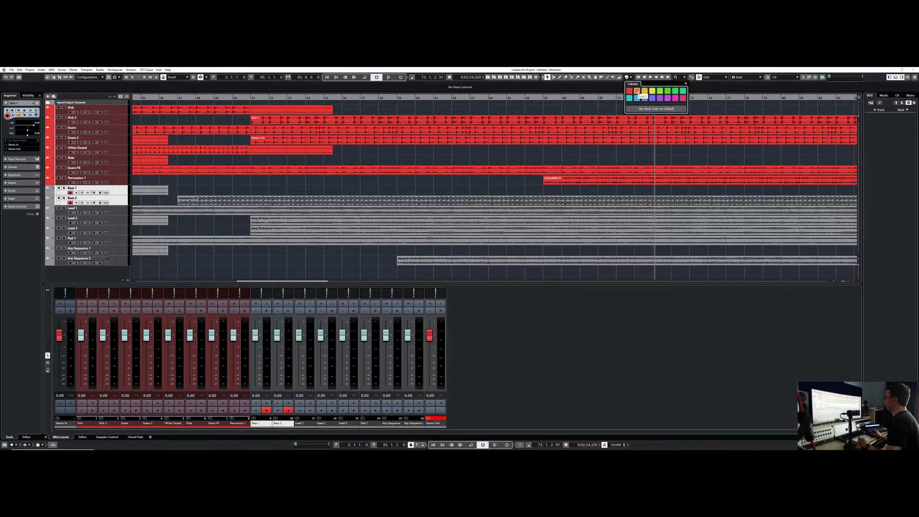
click(637, 91)
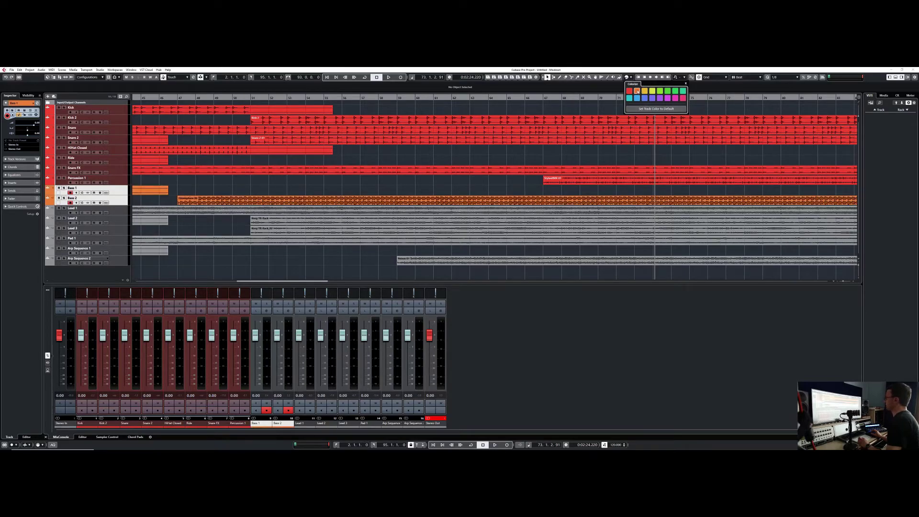
click(396, 193)
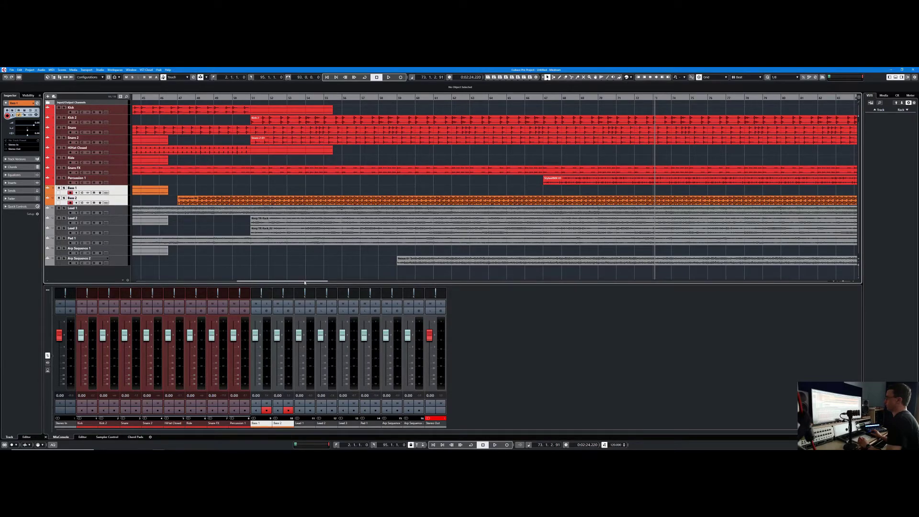
Adjust the mix console view and select the Percussion 1 channel.
drag(305, 282, 289, 283)
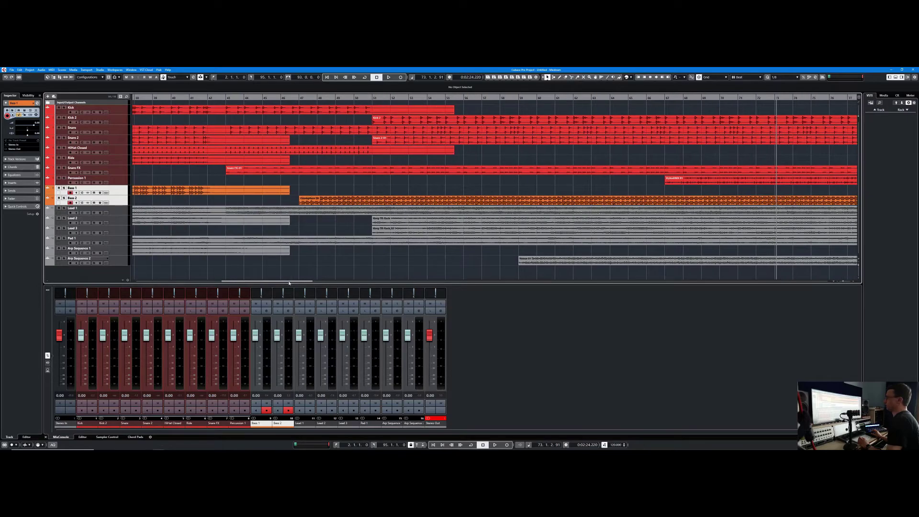
click(238, 423)
click(253, 423)
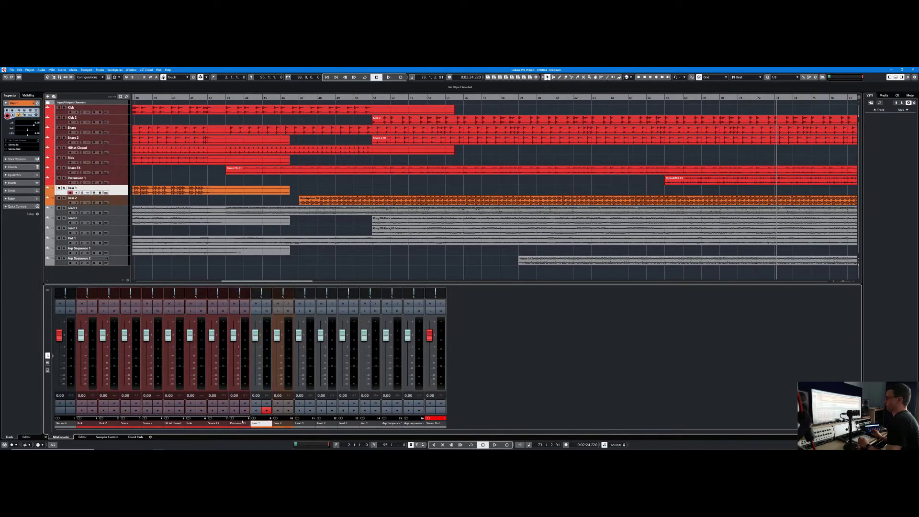
click(238, 423)
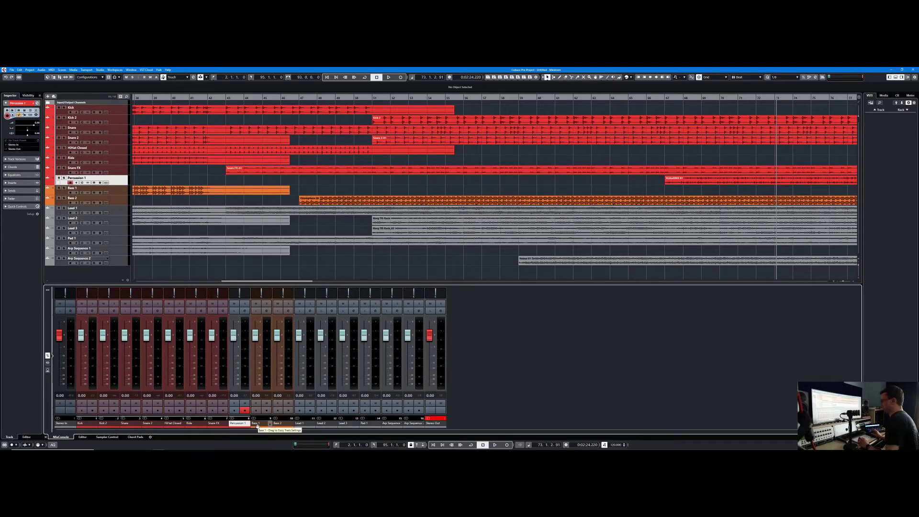
click(257, 425)
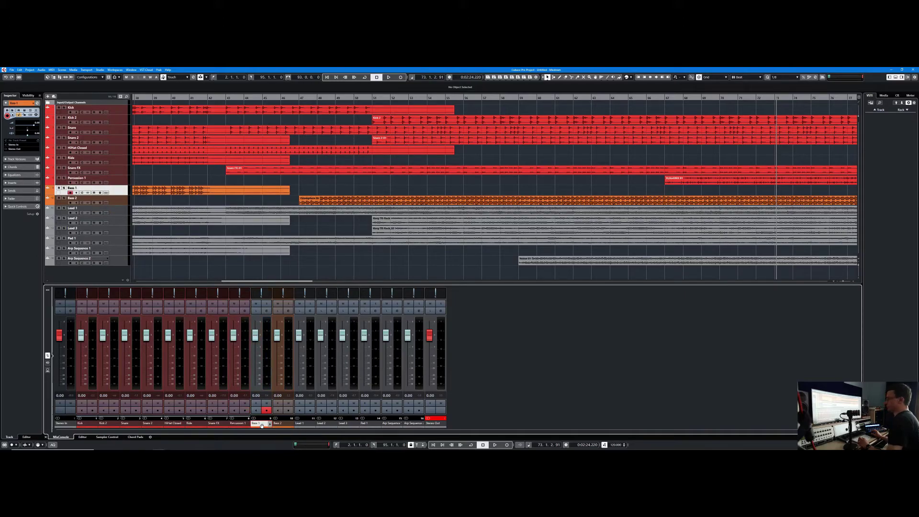
click(279, 423)
click(238, 423)
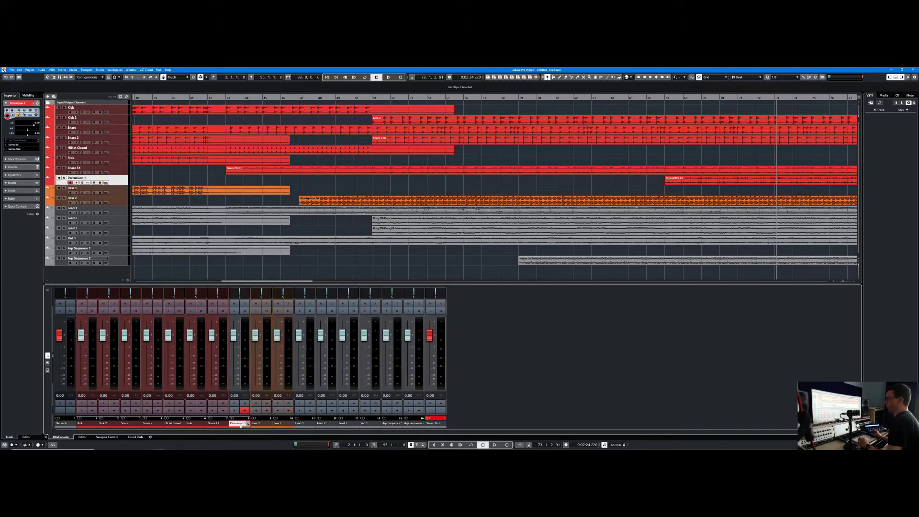
click(214, 423)
click(173, 423)
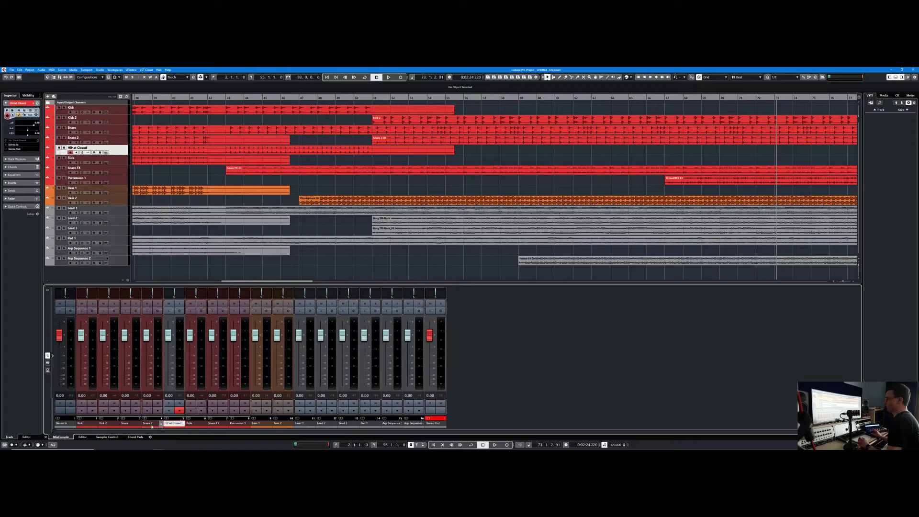
click(149, 424)
click(126, 424)
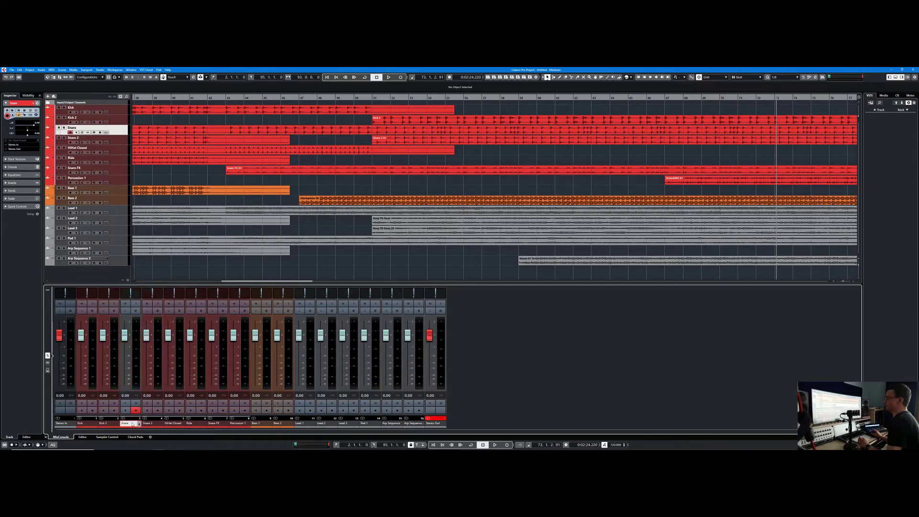
click(103, 424)
click(81, 424)
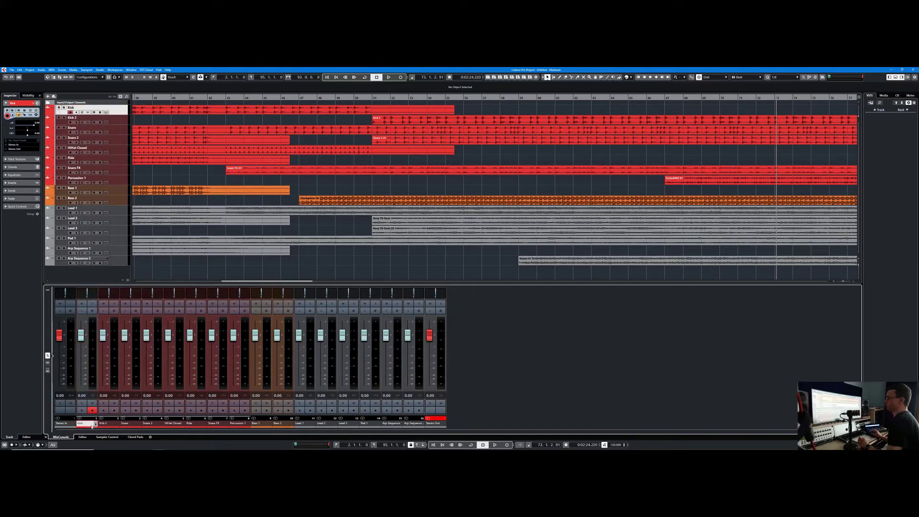
click(126, 424)
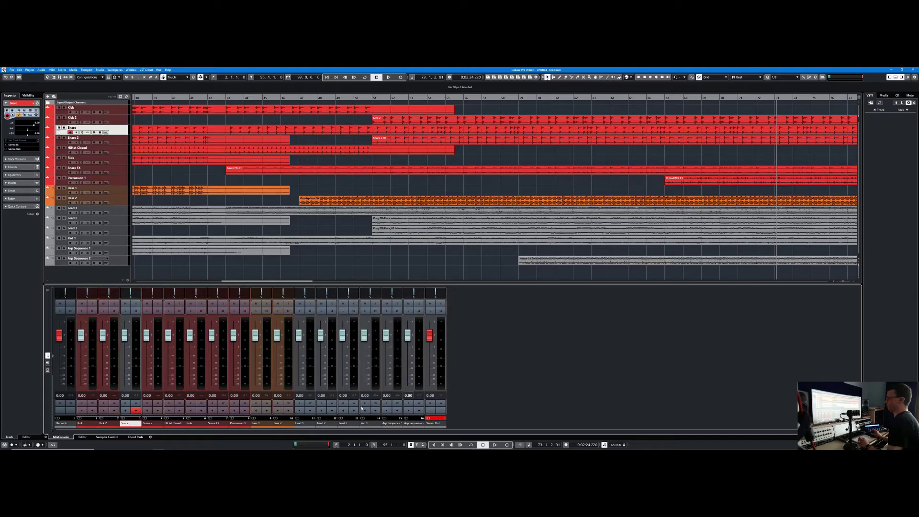
click(309, 425)
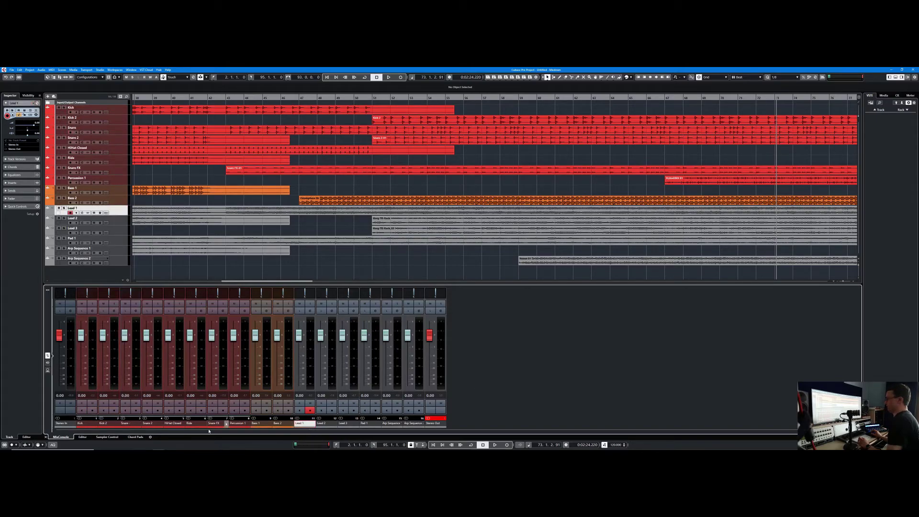